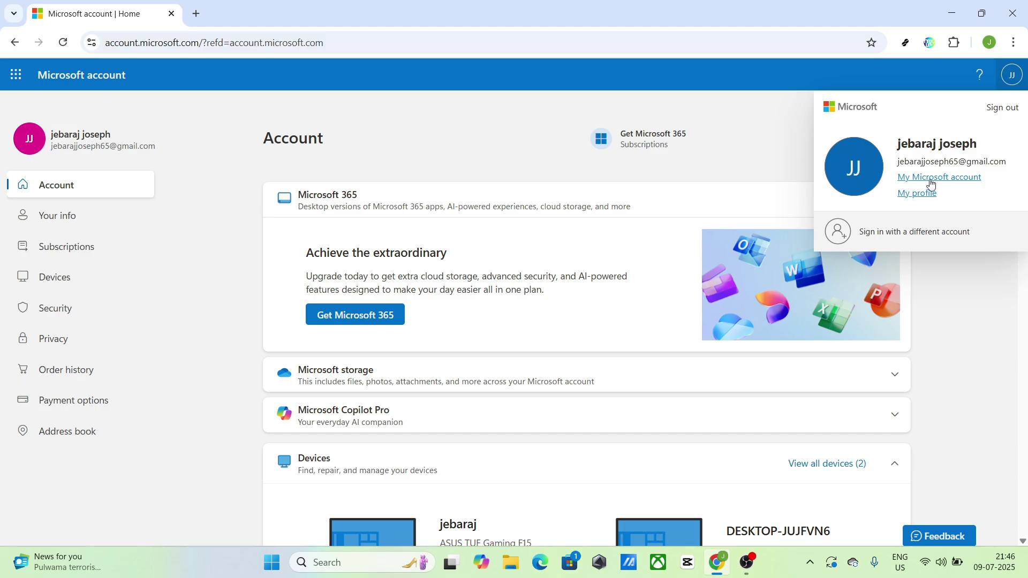
Open OneDrive from the Microsoft account's app list and view the recent files on its home page.
{"action": "left_click", "coordinate": [733, 160]}
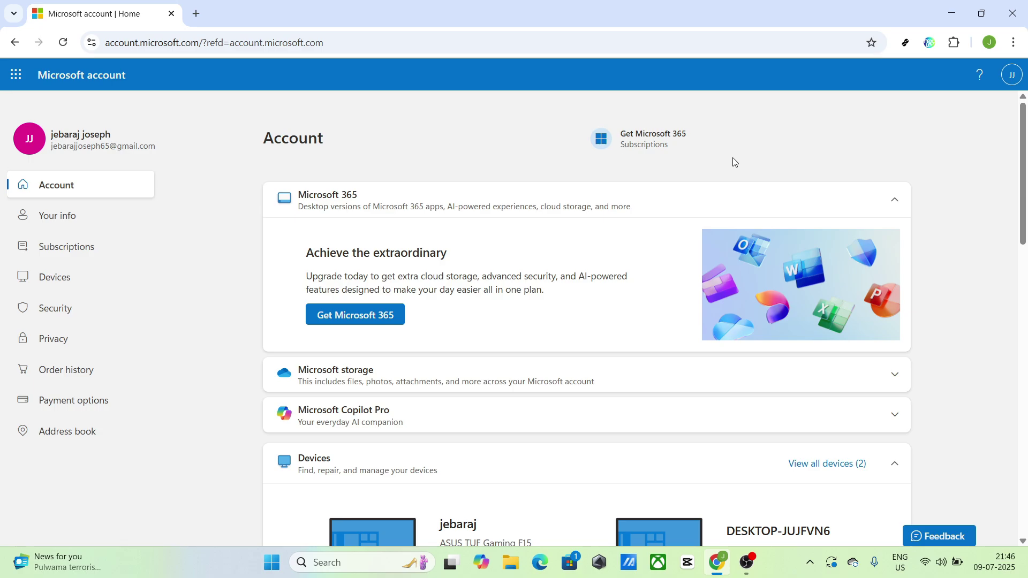
{"action": "left_click", "coordinate": [17, 75]}
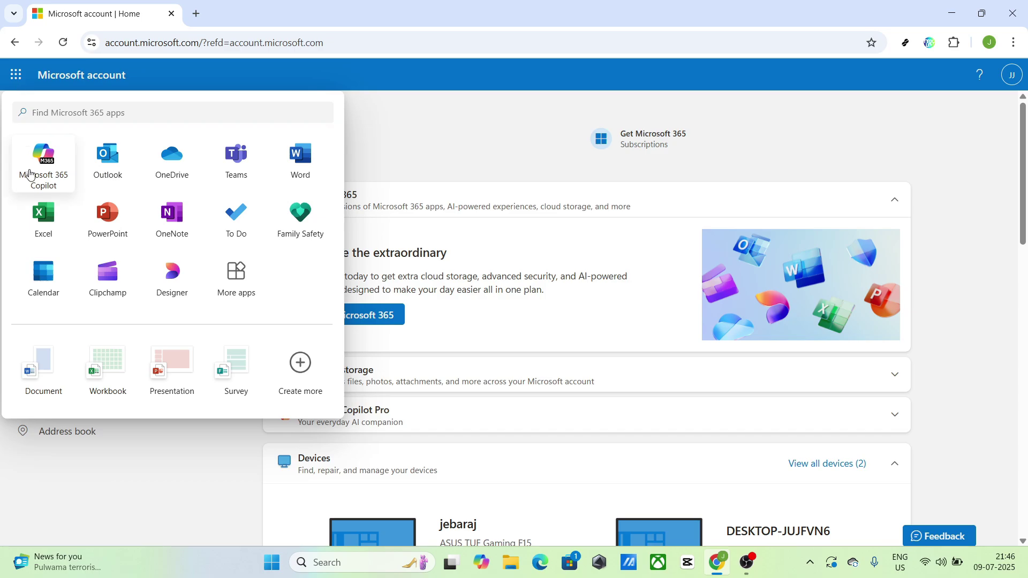
{"action": "left_click", "coordinate": [169, 172]}
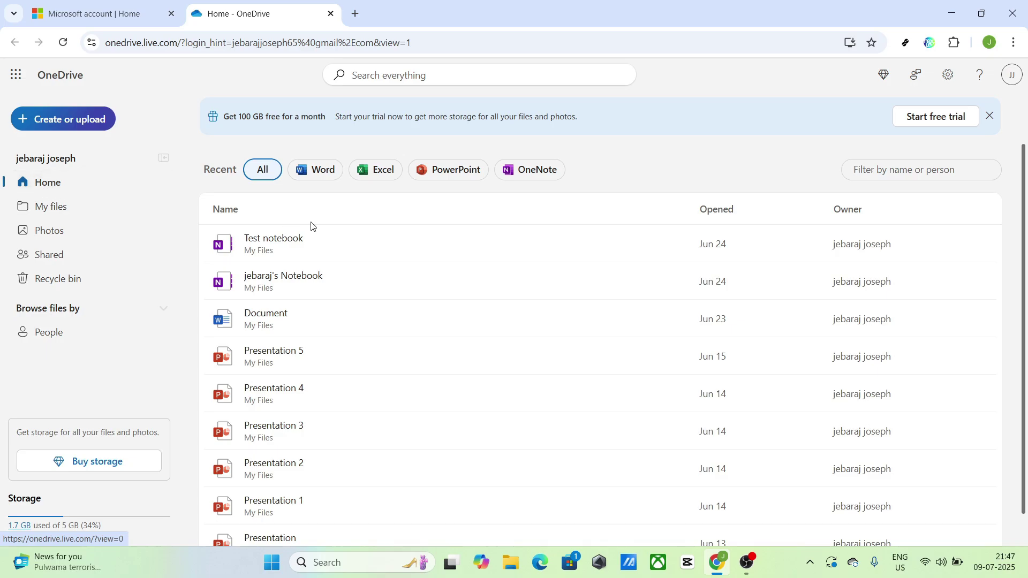
{"action": "scroll", "coordinate": [337, 328], "scroll_direction": "down", "scroll_amount": 1}
{"action": "scroll", "coordinate": [339, 328], "scroll_direction": "up", "scroll_amount": 1}
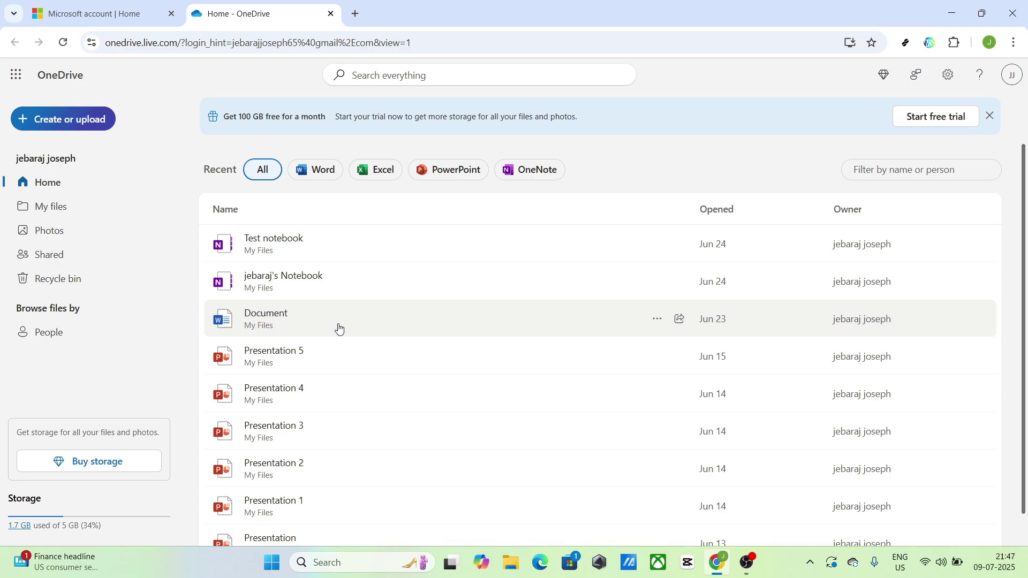
Open My files and look through the whole list of folders and documents.
{"action": "left_click", "coordinate": [48, 214]}
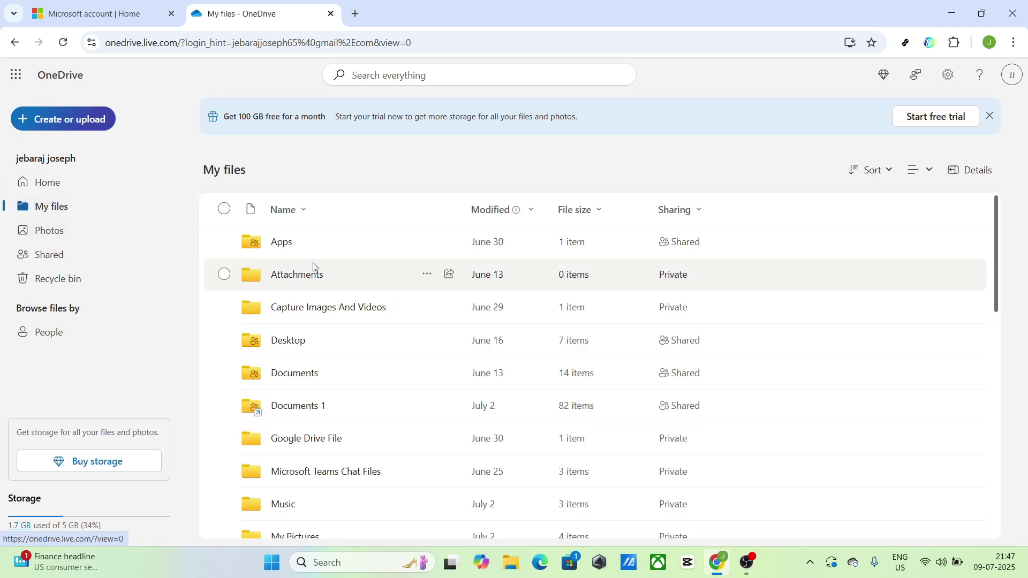
{"action": "scroll", "coordinate": [327, 320], "scroll_direction": "down", "scroll_amount": 2}
{"action": "scroll", "coordinate": [328, 320], "scroll_direction": "down", "scroll_amount": 8}
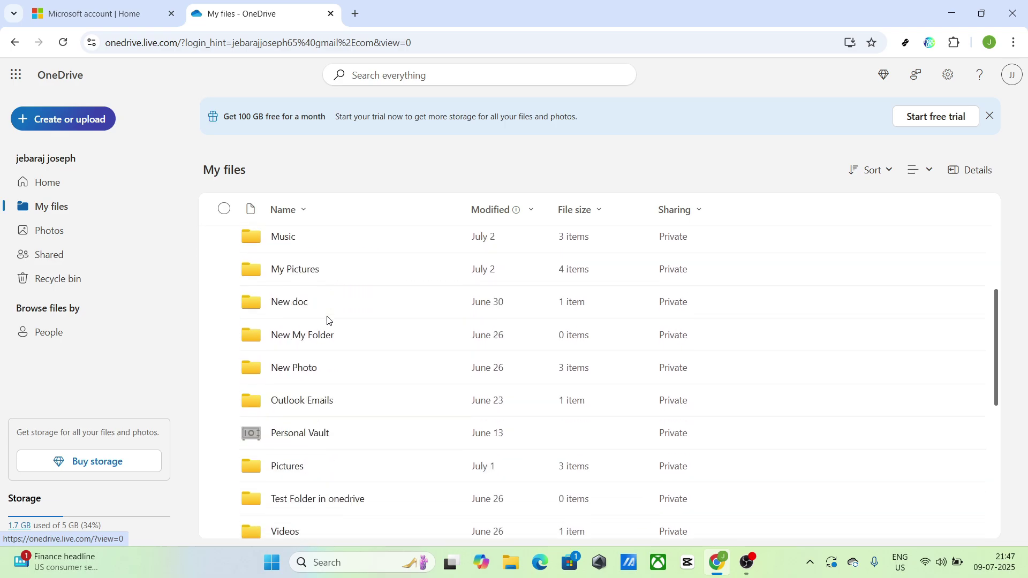
{"action": "scroll", "coordinate": [328, 320], "scroll_direction": "down", "scroll_amount": 3}
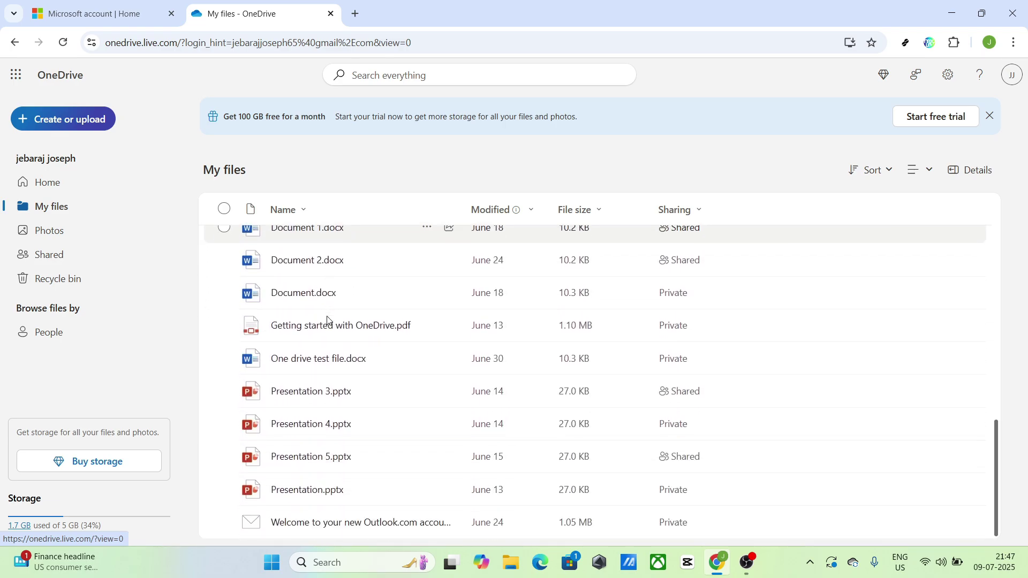
{"action": "scroll", "coordinate": [328, 320], "scroll_direction": "up", "scroll_amount": 3}
{"action": "scroll", "coordinate": [328, 320], "scroll_direction": "up", "scroll_amount": 10}
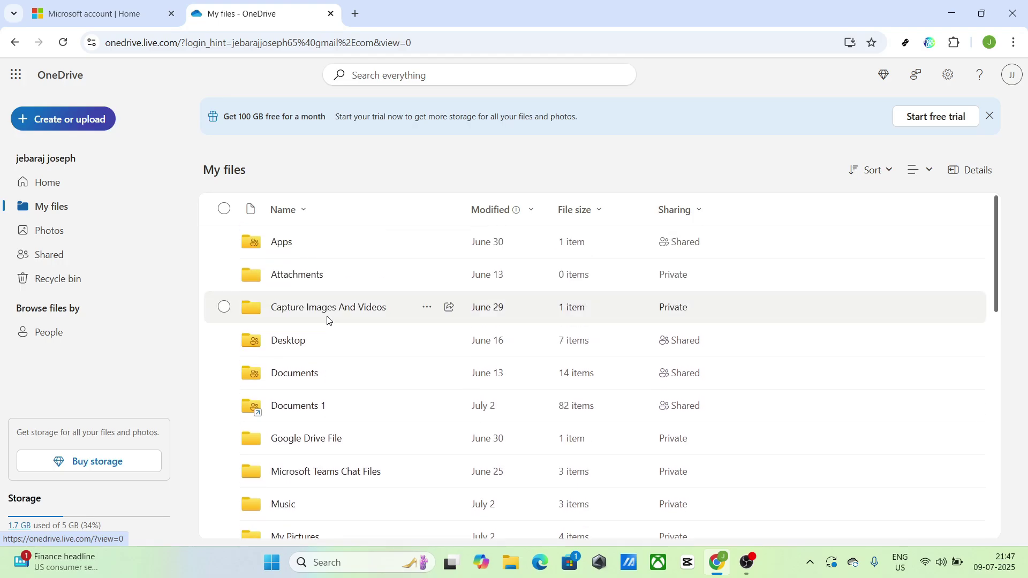
Open the Photos gallery and browse the stored images and videos by date.
{"action": "left_click", "coordinate": [55, 239]}
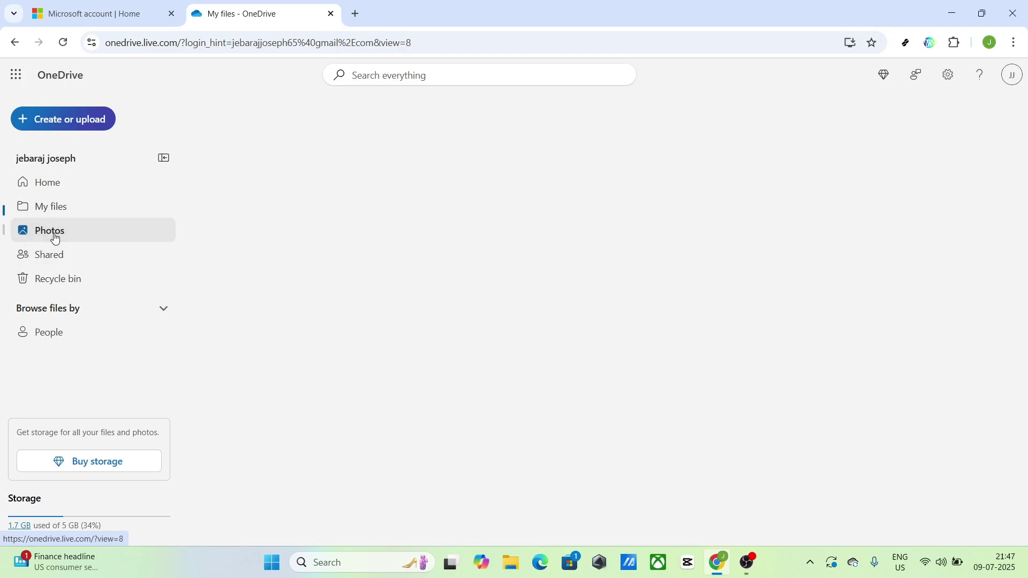
{"action": "scroll", "coordinate": [413, 386], "scroll_direction": "down", "scroll_amount": 10}
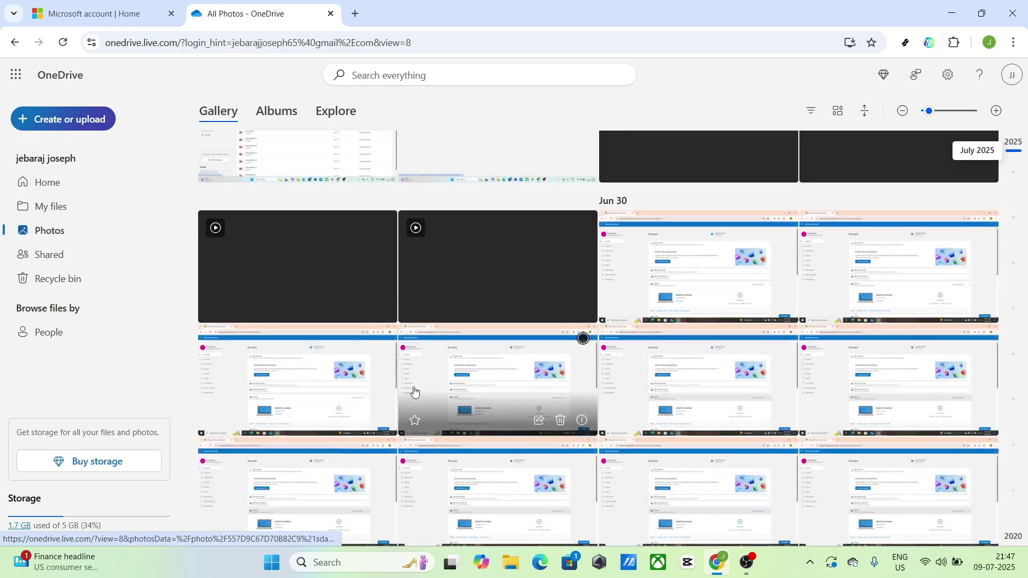
{"action": "scroll", "coordinate": [413, 392], "scroll_direction": "down", "scroll_amount": 10}
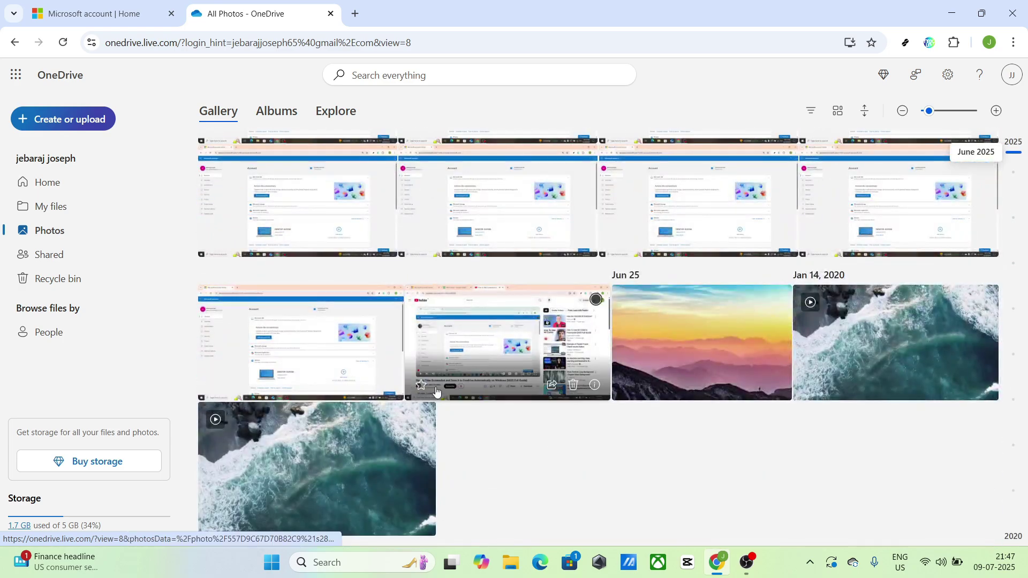
{"action": "scroll", "coordinate": [557, 424], "scroll_direction": "up", "scroll_amount": 2}
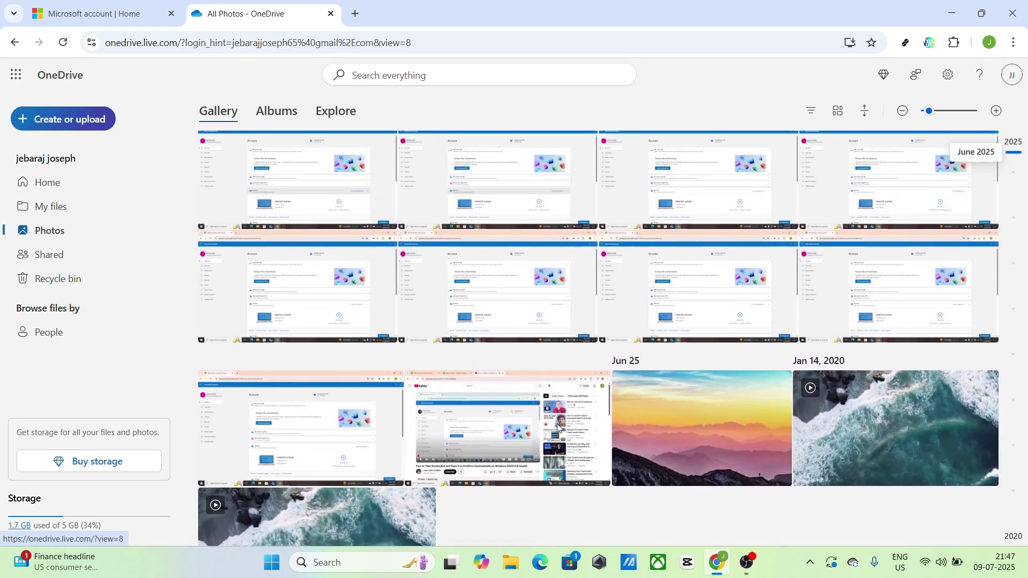
{"action": "scroll", "coordinate": [557, 426], "scroll_direction": "up", "scroll_amount": 4}
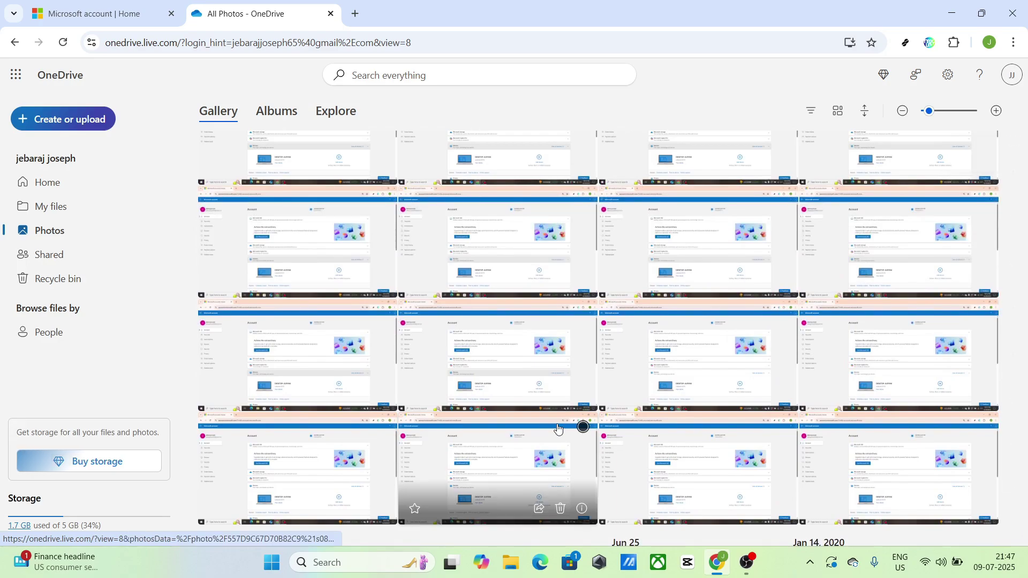
View the items shared with the account, and look through the deleted files in the Recycle bin.
{"action": "left_click", "coordinate": [51, 256]}
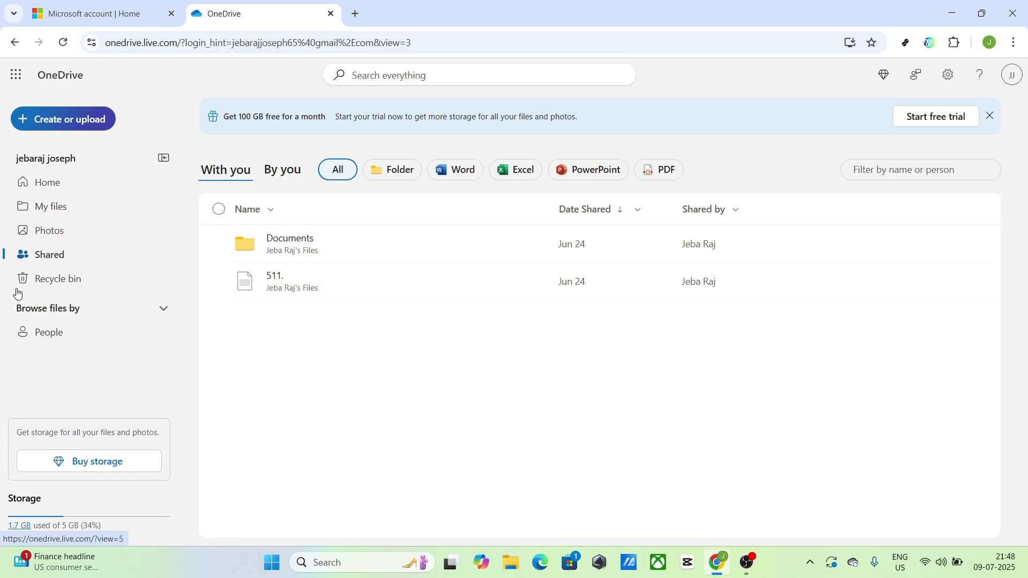
{"action": "left_click", "coordinate": [58, 287]}
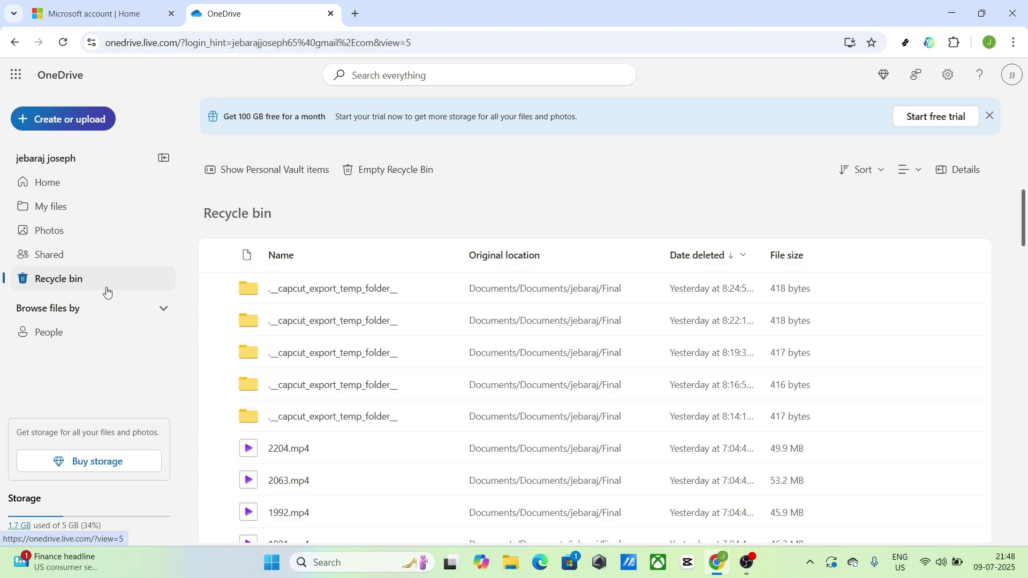
{"action": "scroll", "coordinate": [287, 321], "scroll_direction": "down", "scroll_amount": 15}
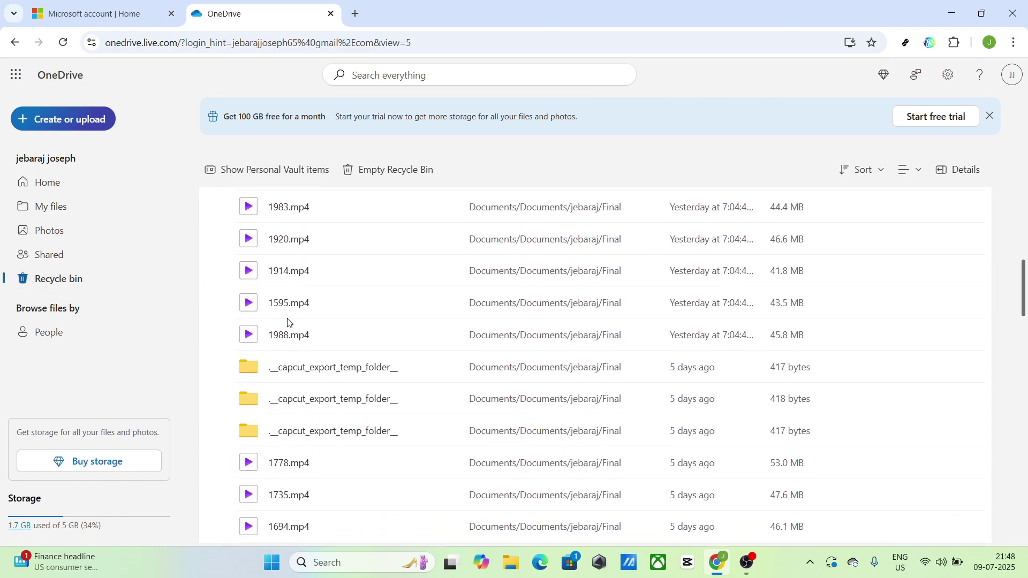
{"action": "scroll", "coordinate": [287, 321], "scroll_direction": "down", "scroll_amount": 10}
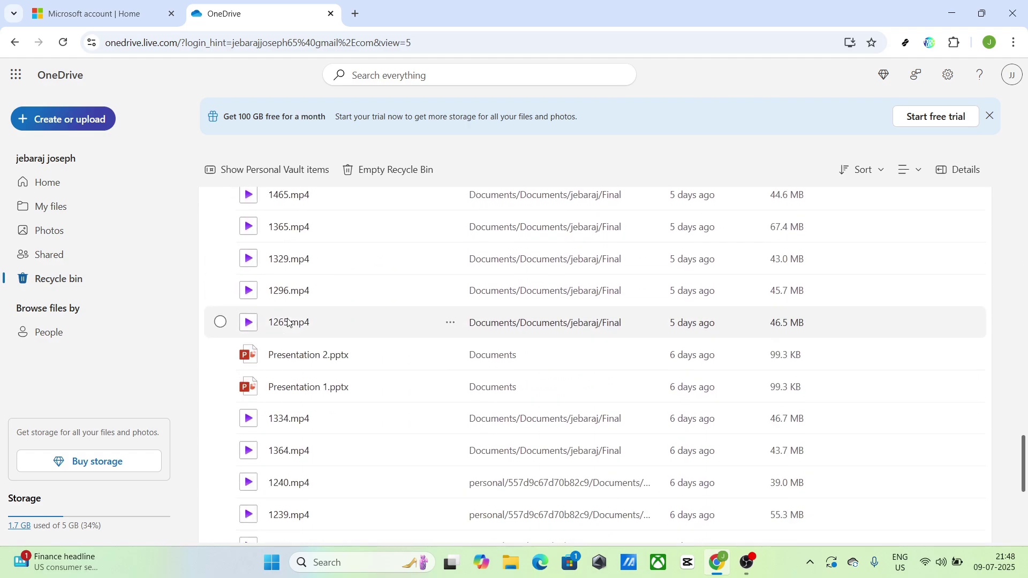
{"action": "scroll", "coordinate": [287, 321], "scroll_direction": "down", "scroll_amount": 5}
{"action": "scroll", "coordinate": [287, 321], "scroll_direction": "up", "scroll_amount": 4}
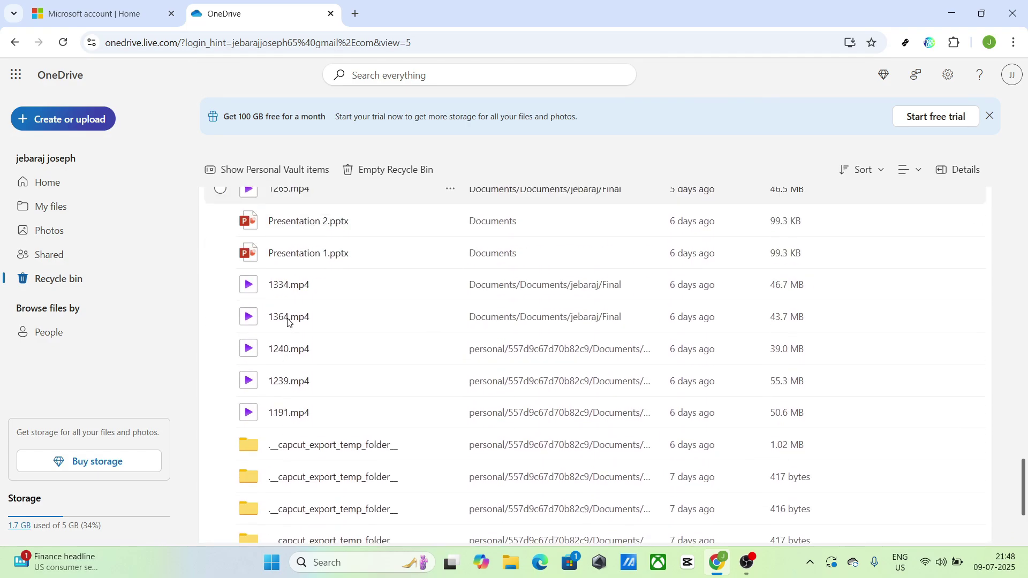
{"action": "scroll", "coordinate": [287, 321], "scroll_direction": "up", "scroll_amount": 1}
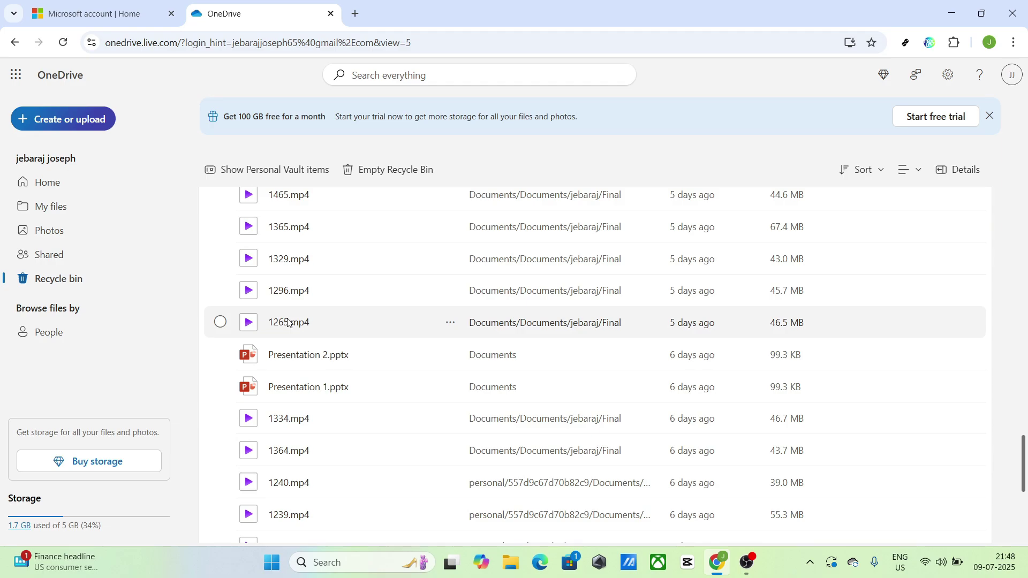
Examine the file and folder types offered for creating or uploading, without choosing one.
{"action": "left_click", "coordinate": [69, 119]}
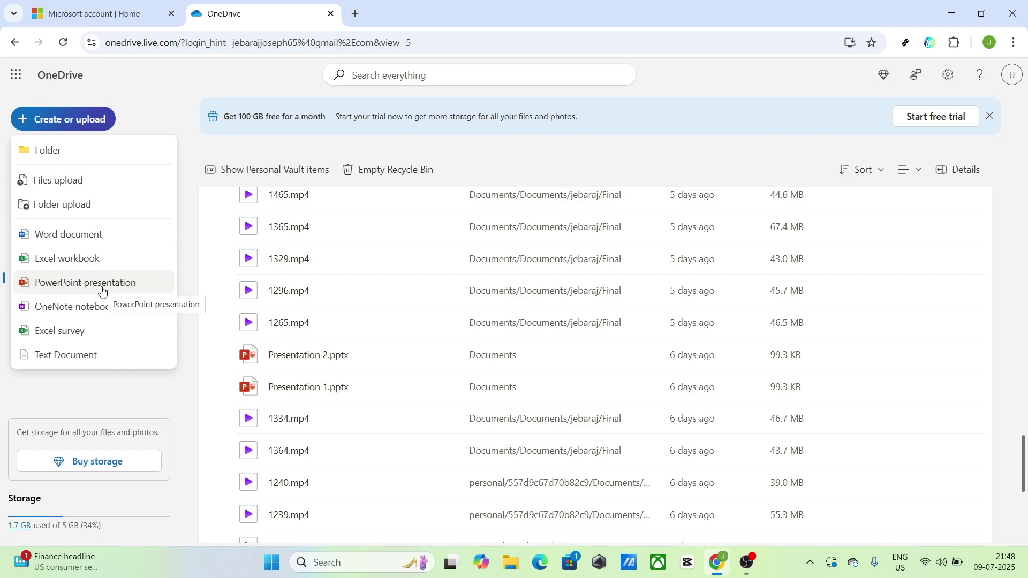
{"action": "left_click", "coordinate": [145, 125]}
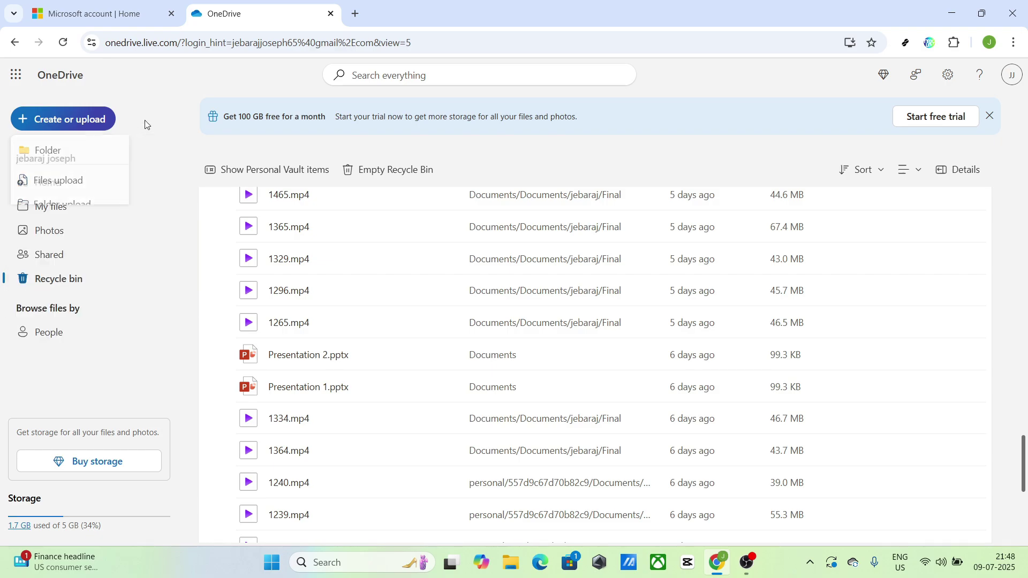
In My files, examine the sharing and permission options for the "Capture Images And Videos" folder, and close them without sharing.
{"action": "left_click", "coordinate": [69, 212]}
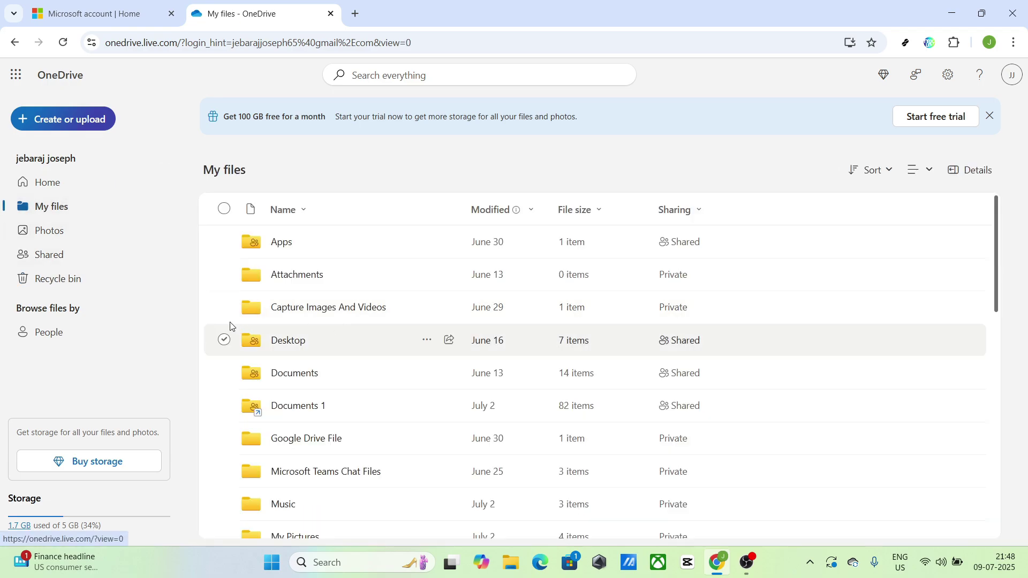
{"action": "left_click", "coordinate": [225, 307]}
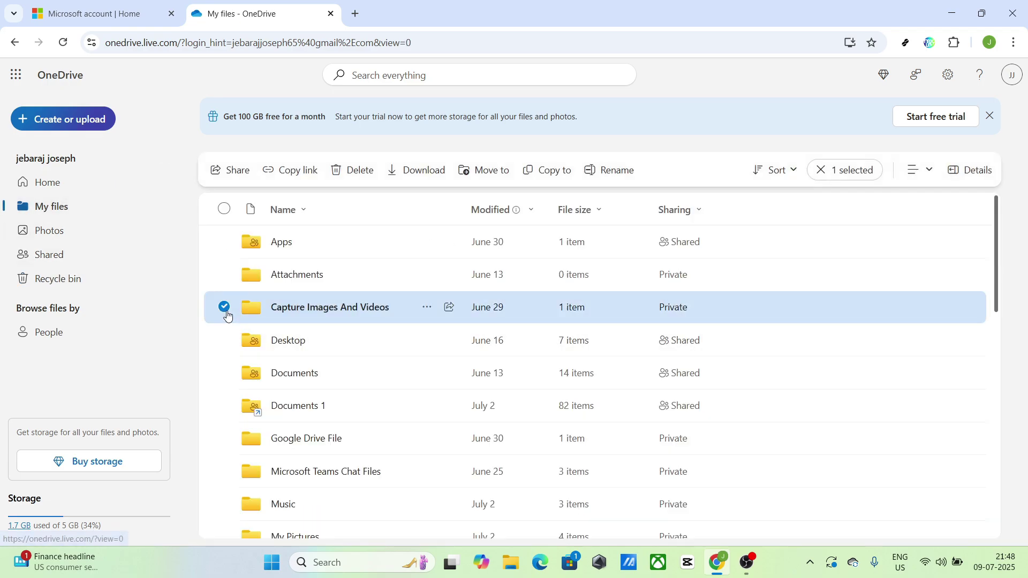
{"action": "left_click", "coordinate": [450, 309]}
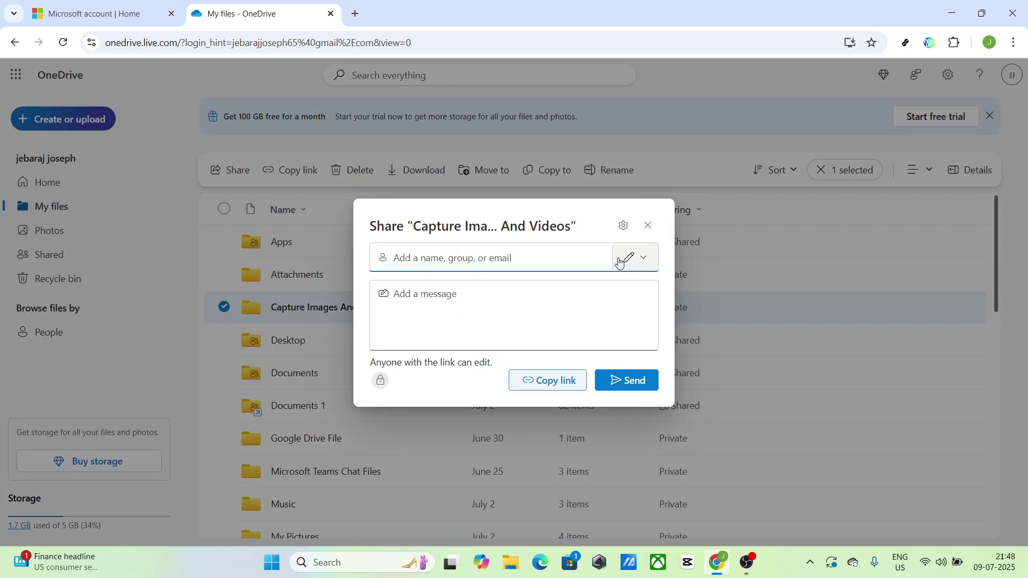
{"action": "left_click", "coordinate": [643, 263]}
{"action": "key", "text": "Escape"}
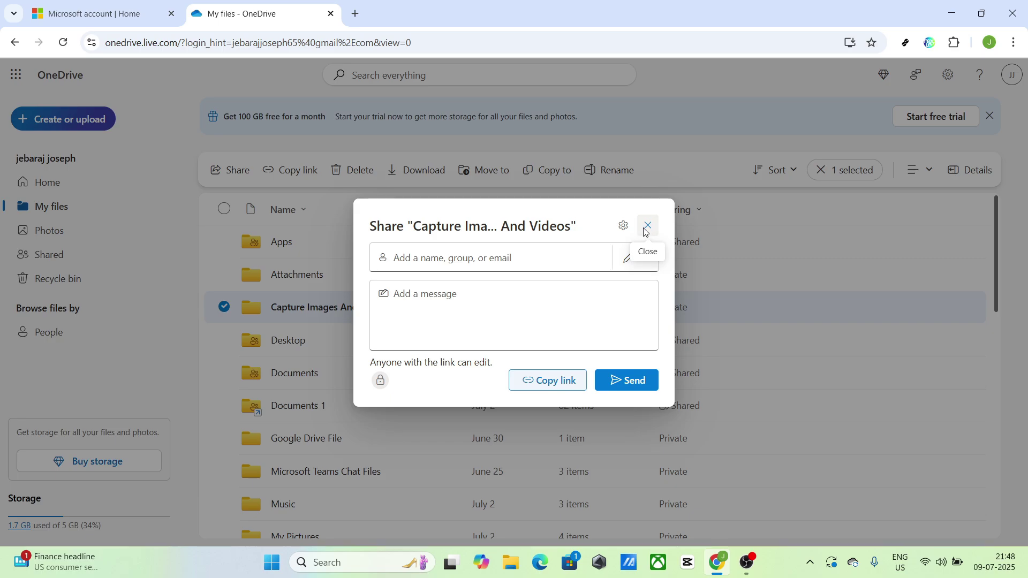
{"action": "left_click", "coordinate": [644, 229]}
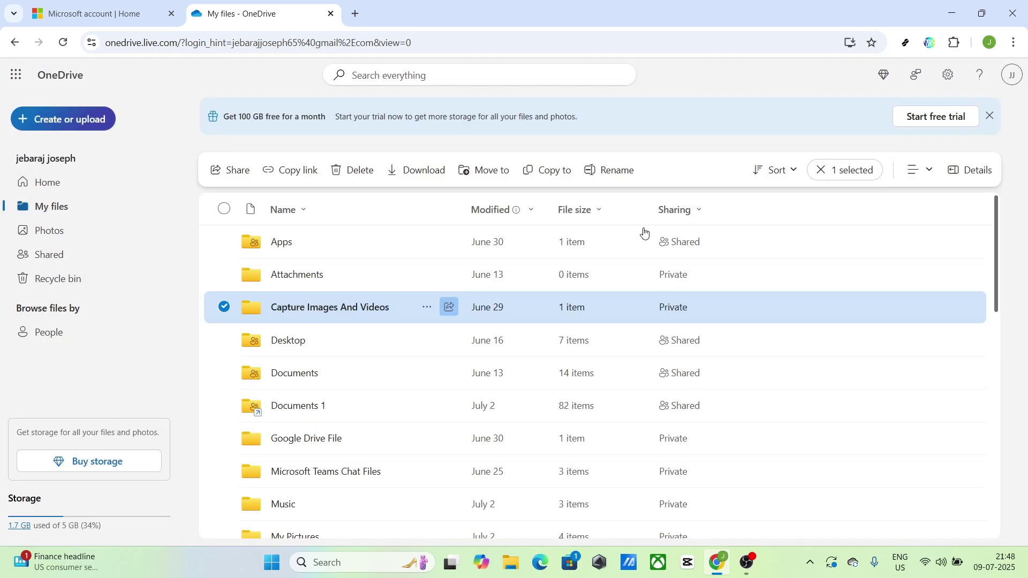
{"action": "left_click", "coordinate": [224, 308]}
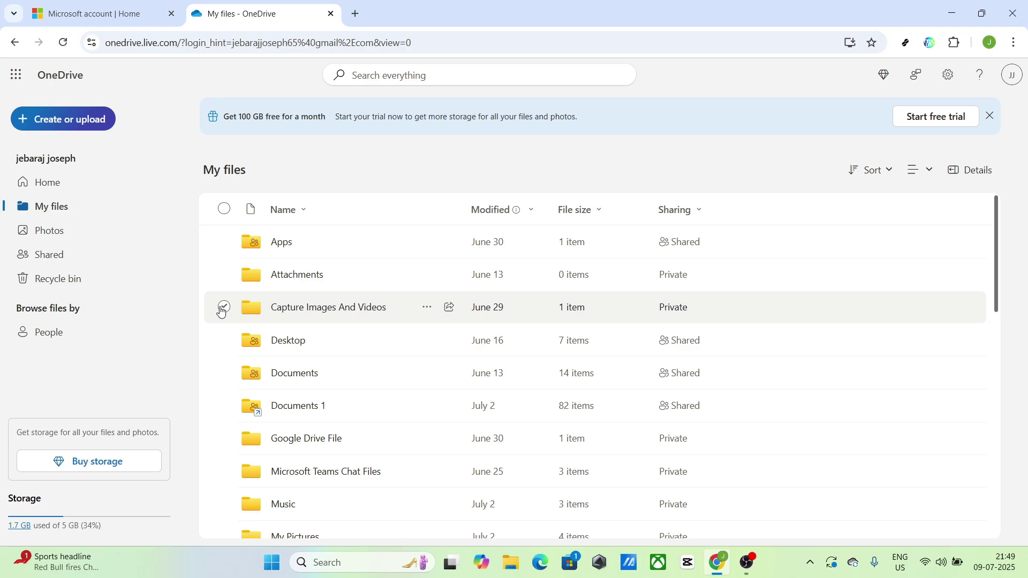
{"action": "scroll", "coordinate": [271, 390], "scroll_direction": "down", "scroll_amount": 3}
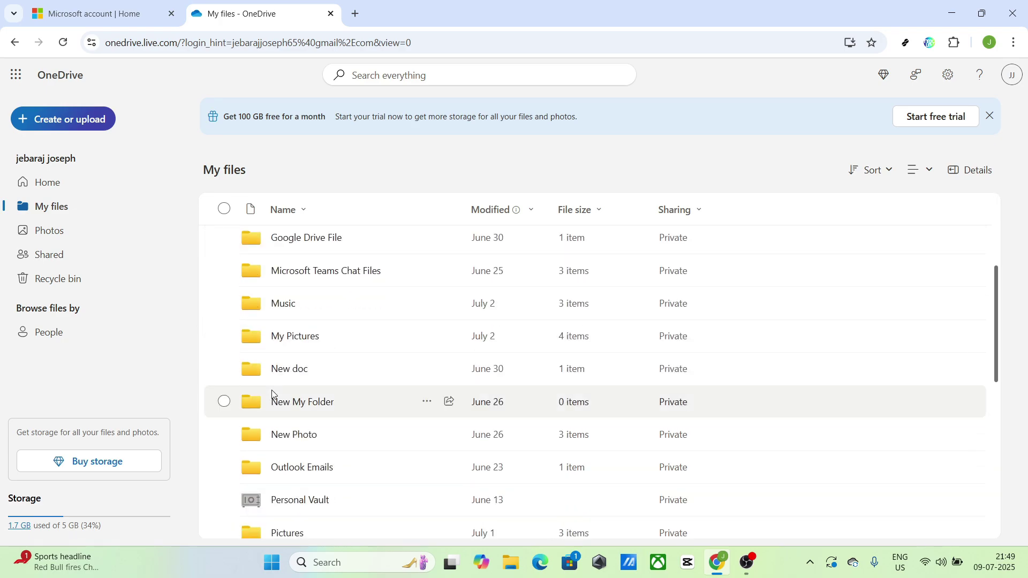